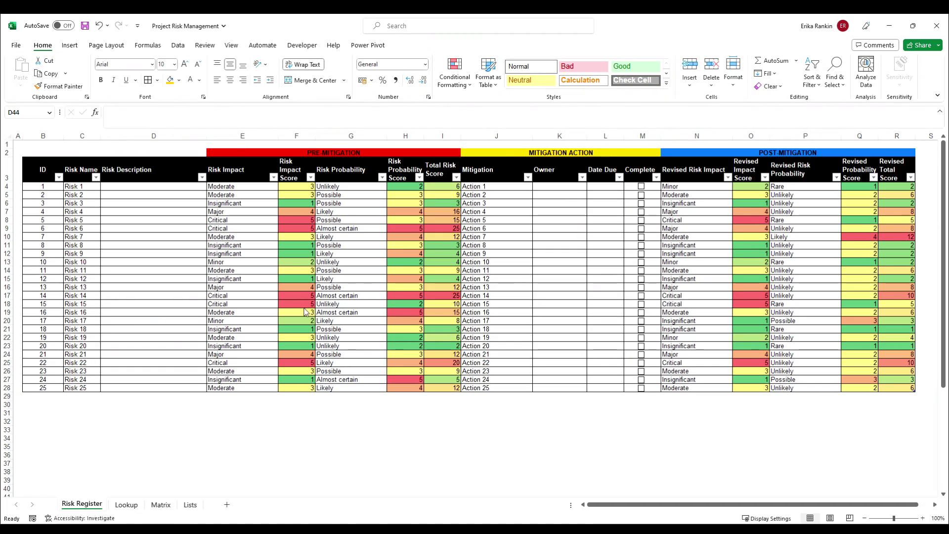
Switch to the Lookup sheet showing Moderate impact, Almost certain probability and Risk 16
{"action": "left_click", "coordinate": [126, 505]}
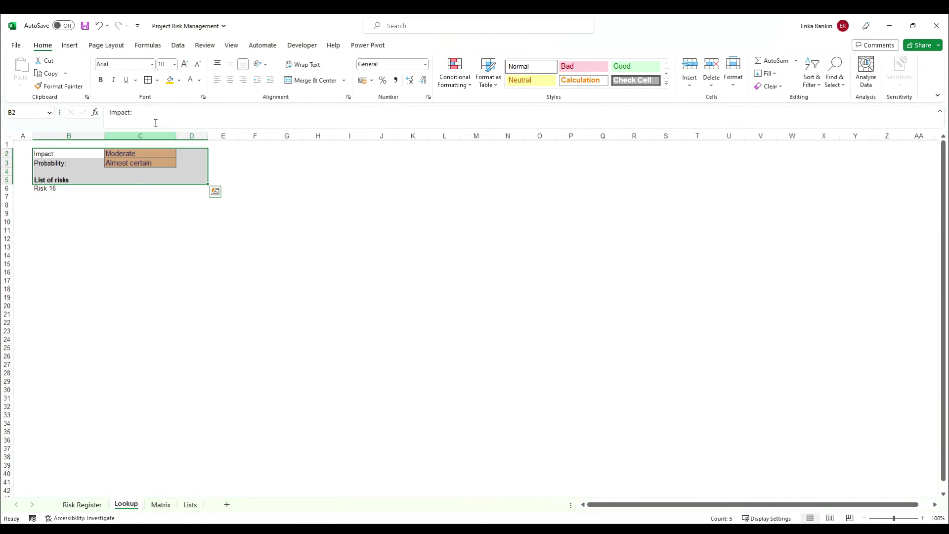
Change the Lookup impact from Major to Critical to list Risk 6 and Risk 14, then view the Matrix
{"action": "left_click", "coordinate": [140, 195]}
{"action": "left_click", "coordinate": [158, 156]}
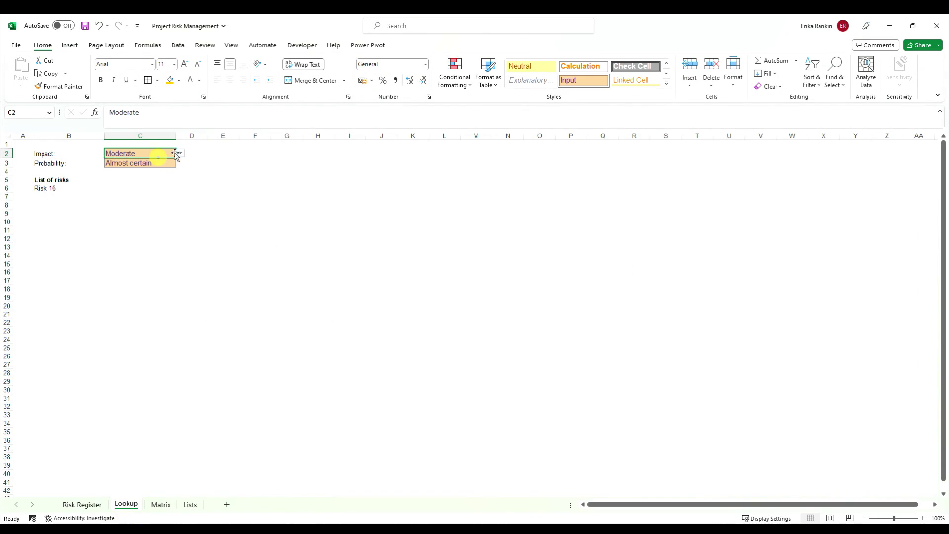
{"action": "left_click", "coordinate": [180, 153]}
{"action": "left_click", "coordinate": [130, 179]}
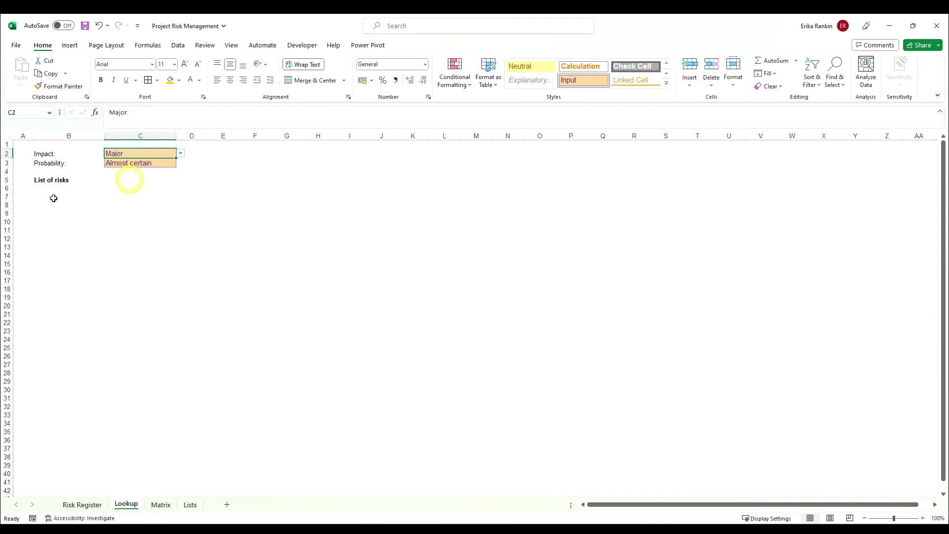
{"action": "left_click", "coordinate": [181, 153]}
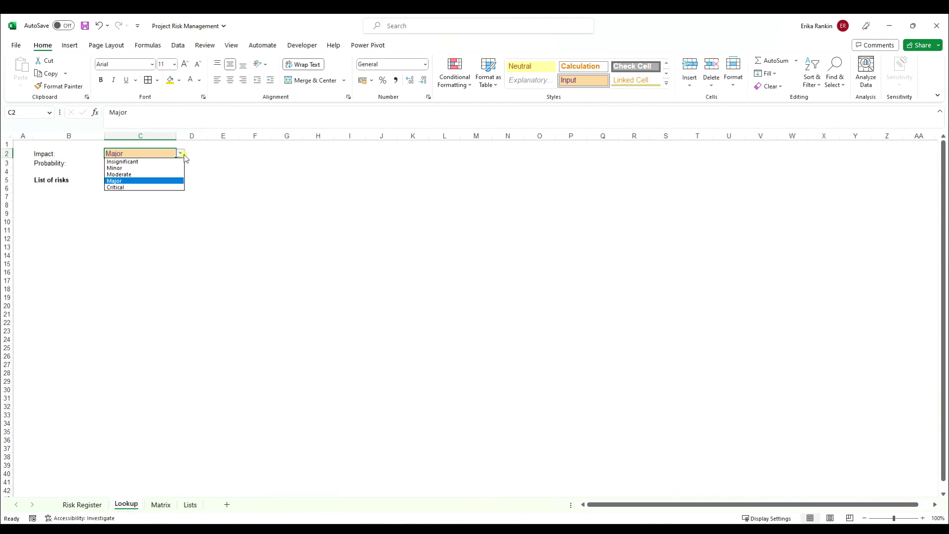
{"action": "left_click", "coordinate": [138, 188]}
{"action": "left_click", "coordinate": [143, 162]}
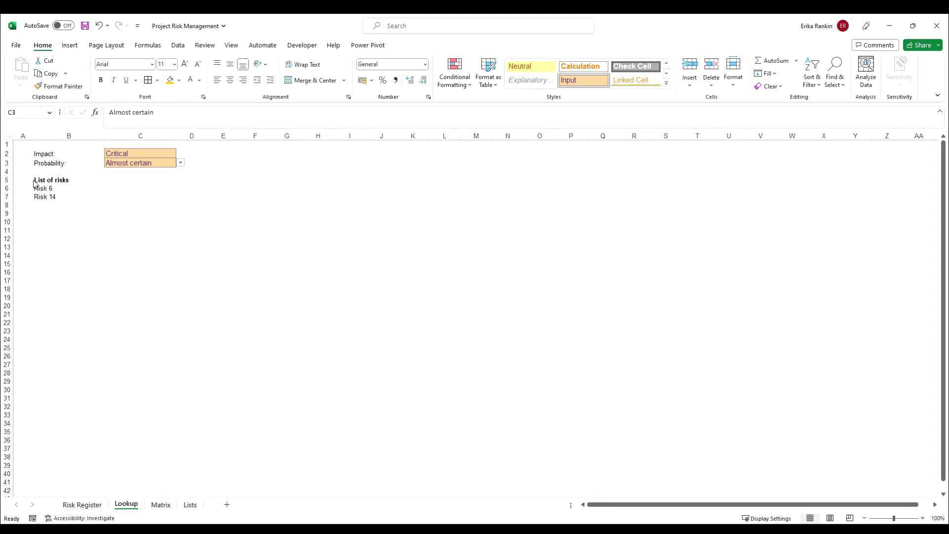
{"action": "left_click", "coordinate": [161, 504]}
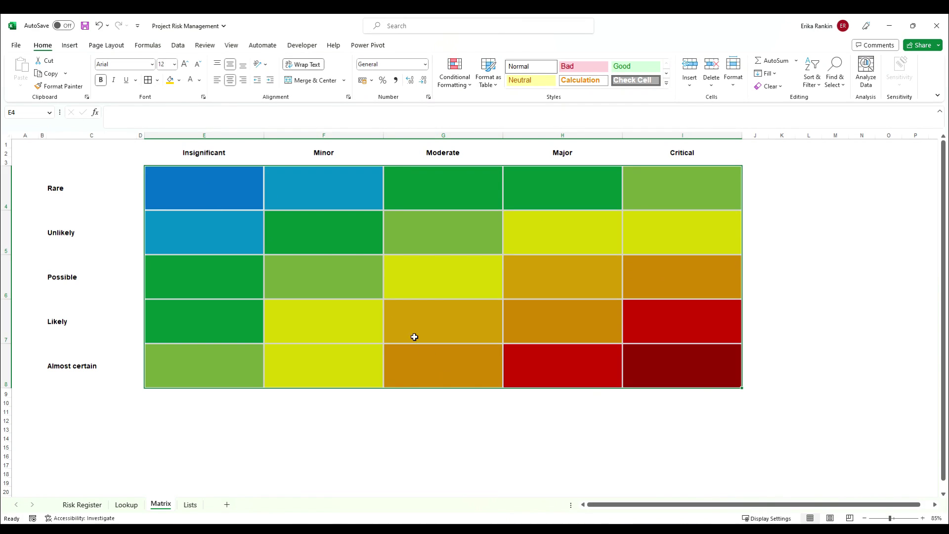
Inspect Lookup's FILTER formula in B6 and the Matrix's Insignificant column starting at E4
{"action": "left_click", "coordinate": [127, 505]}
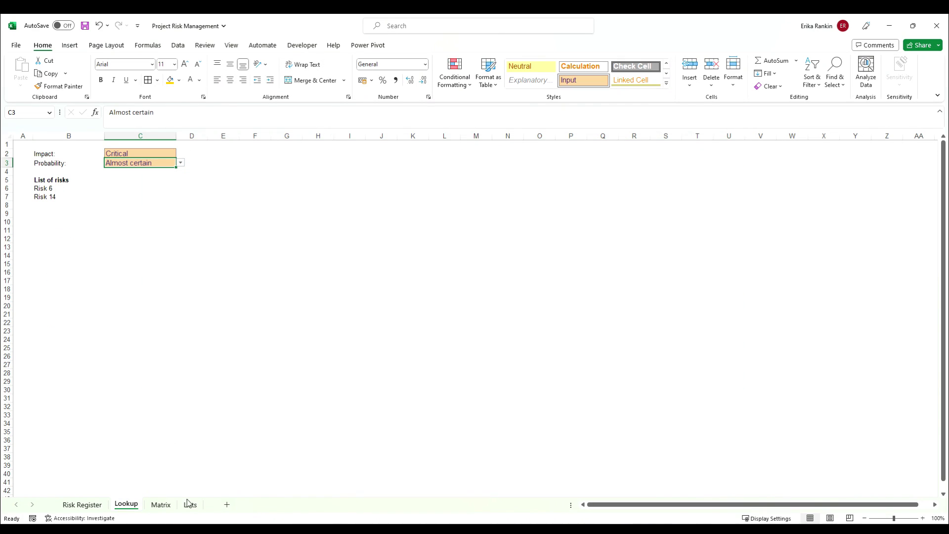
{"action": "left_click", "coordinate": [53, 190]}
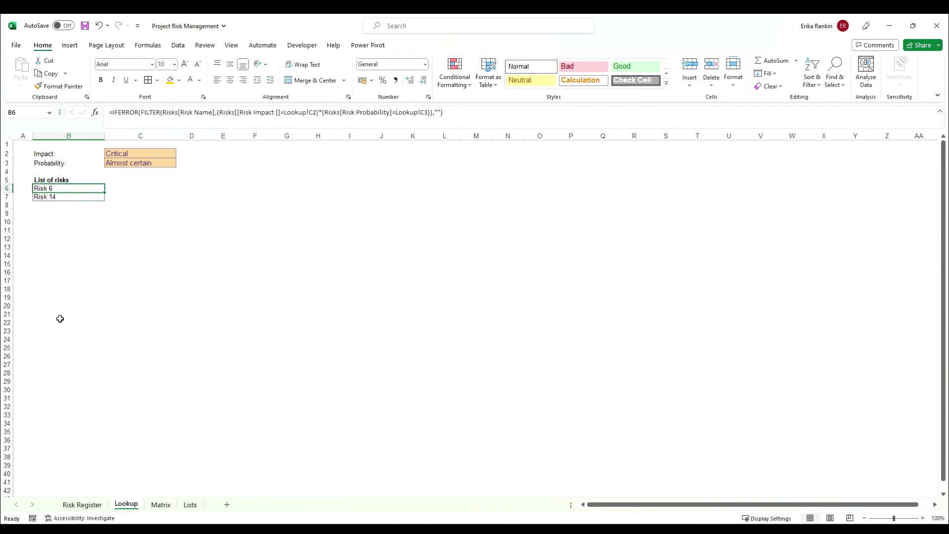
{"action": "left_click", "coordinate": [161, 504]}
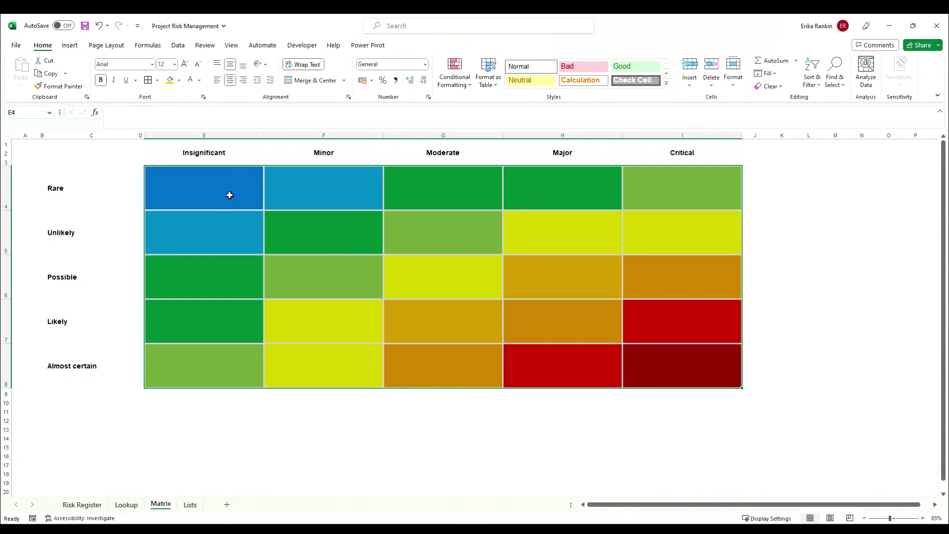
{"action": "left_click", "coordinate": [214, 191]}
{"action": "key", "text": "Down"}
{"action": "key", "text": "Down"}
{"action": "key", "text": "Down"}
{"action": "key", "text": "Down"}
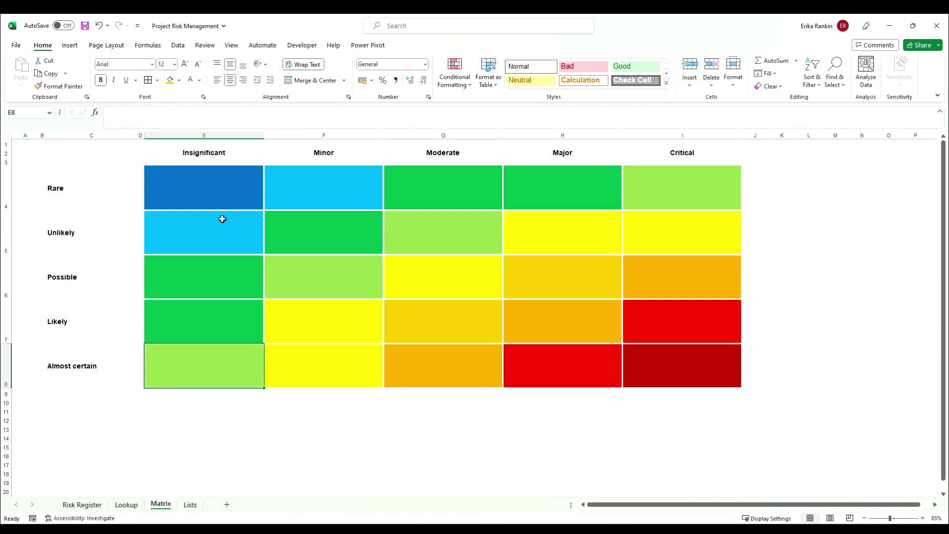
Copy B6's IFERROR/FILTER formula text and paste it into Matrix cell E4
{"action": "left_click", "coordinate": [126, 505]}
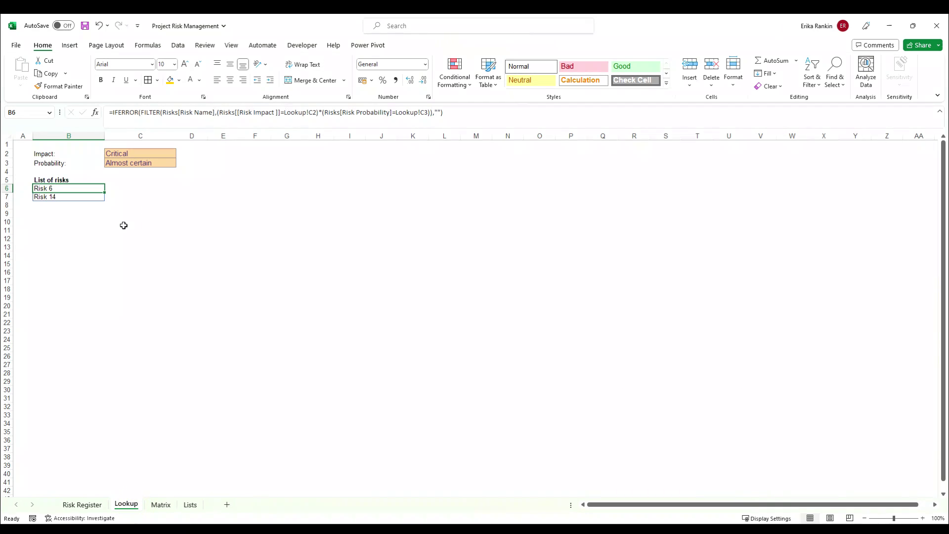
{"action": "key", "text": "F2"}
{"action": "key", "text": "shift+Home"}
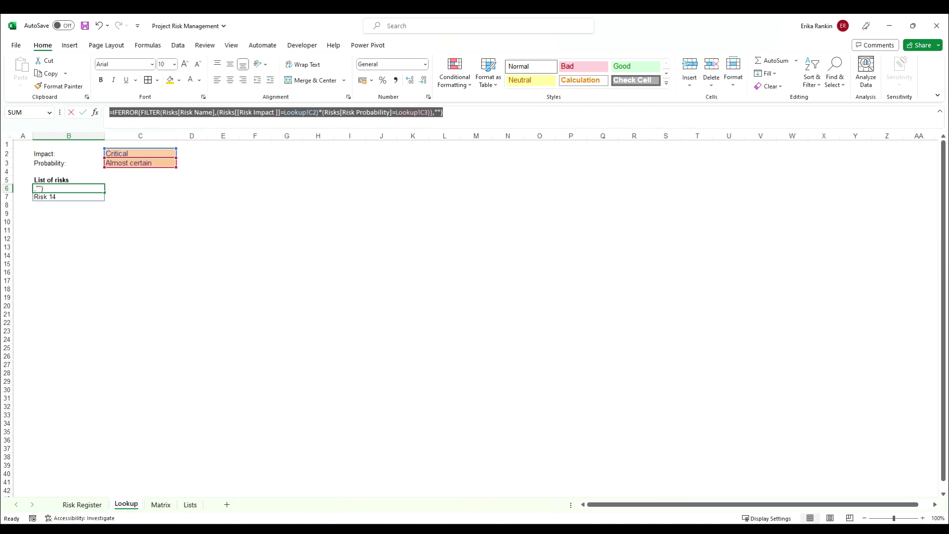
{"action": "key", "text": "ctrl+c"}
{"action": "key", "text": "Escape"}
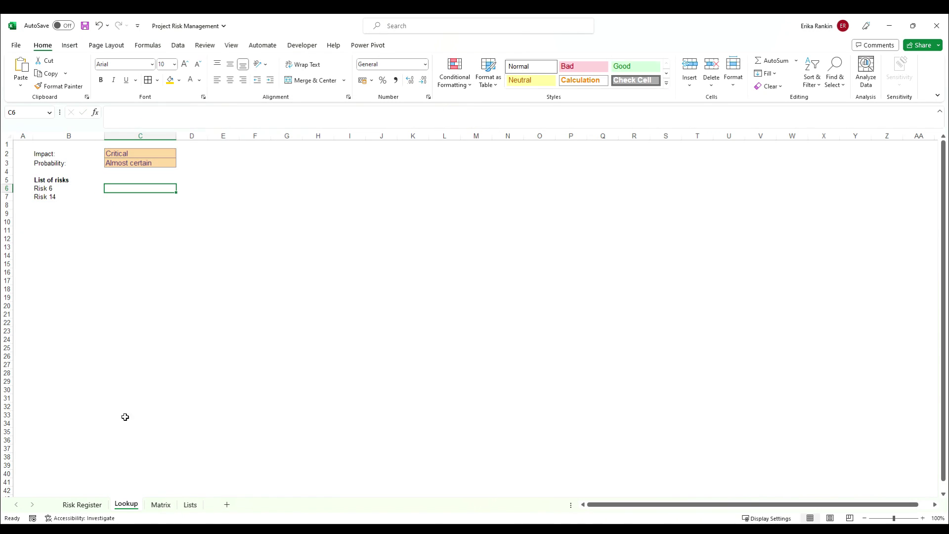
{"action": "left_click", "coordinate": [161, 504]}
{"action": "left_click", "coordinate": [201, 193]}
{"action": "left_click", "coordinate": [210, 115]}
{"action": "key", "text": "ctrl+v"}
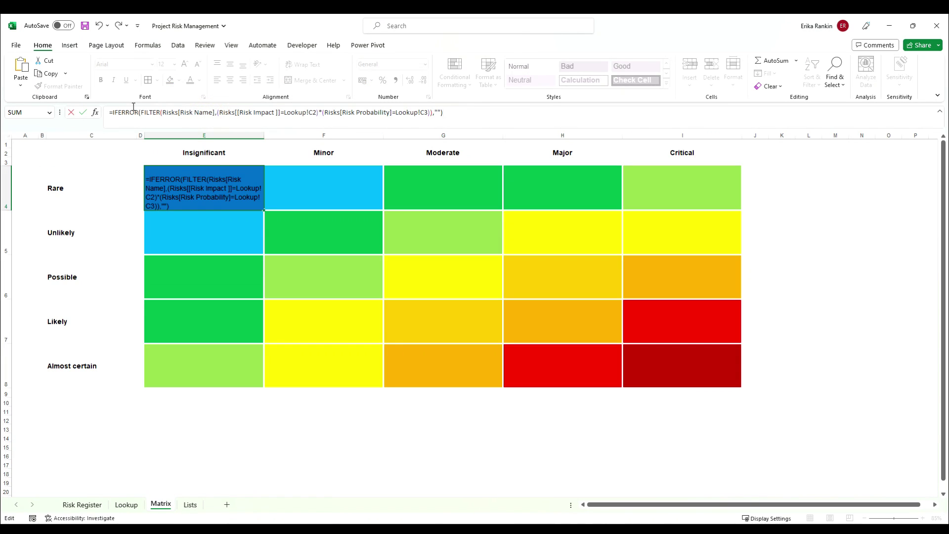
Replace E4's Lookup!C2 and Lookup!C3 criteria with E$2 and $C4, and commit the formula
{"action": "left_click", "coordinate": [147, 113]}
{"action": "left_click_drag", "start_coordinate": [285, 113], "coordinate": [316, 114]}
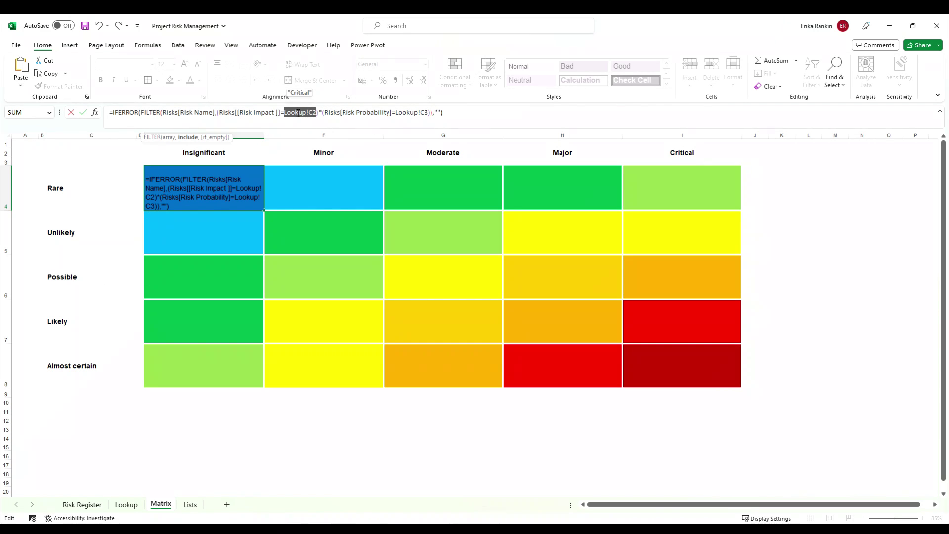
{"action": "left_click", "coordinate": [215, 152]}
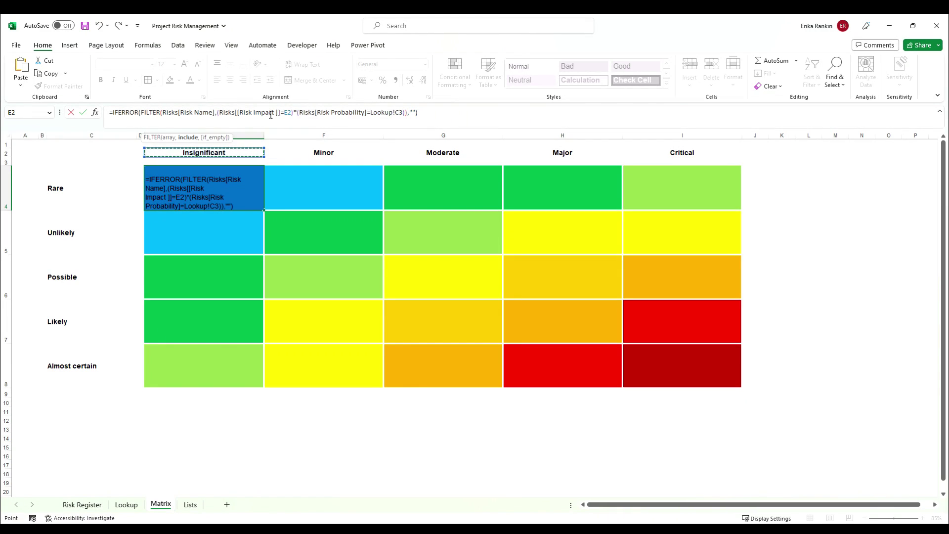
{"action": "key", "text": "F4"}
{"action": "key", "text": "F4"}
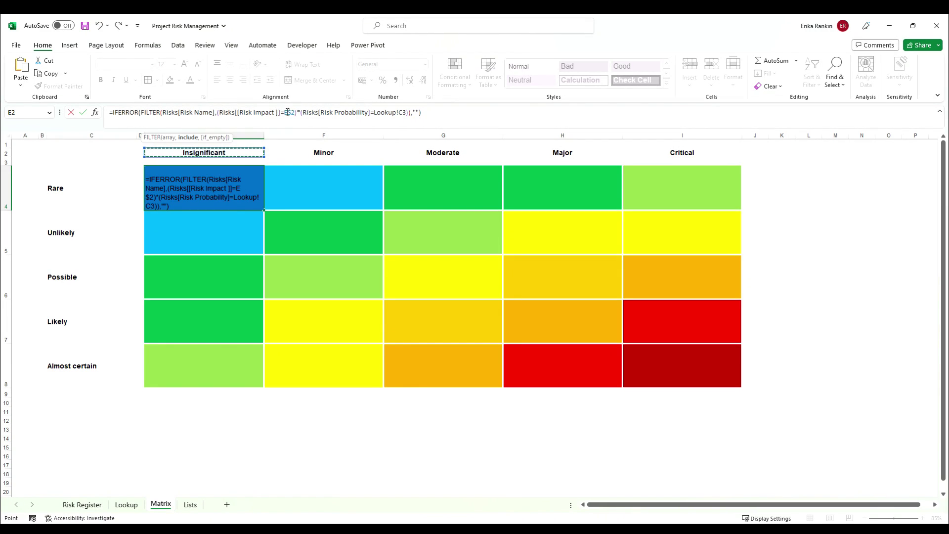
{"action": "double_click", "coordinate": [389, 113]}
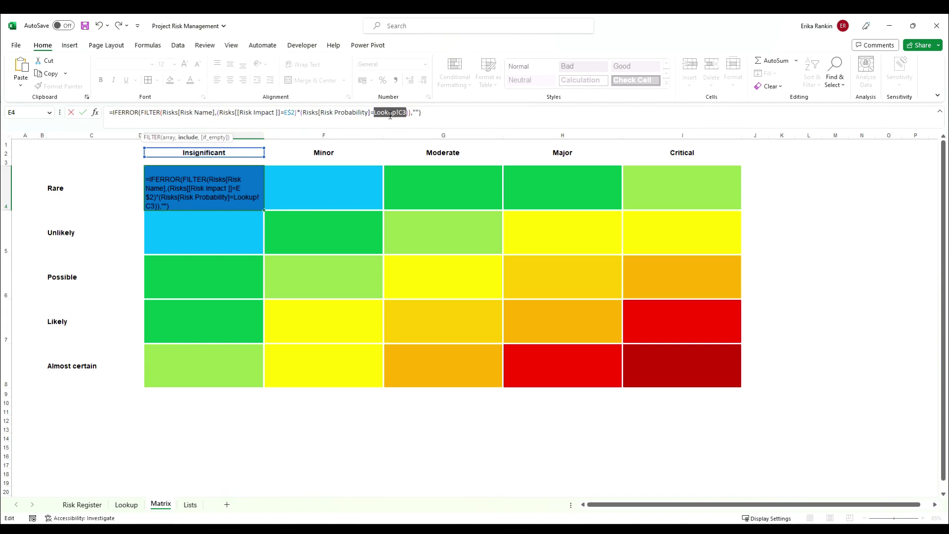
{"action": "left_click", "coordinate": [72, 189]}
{"action": "key", "text": "F4"}
{"action": "key", "text": "F4"}
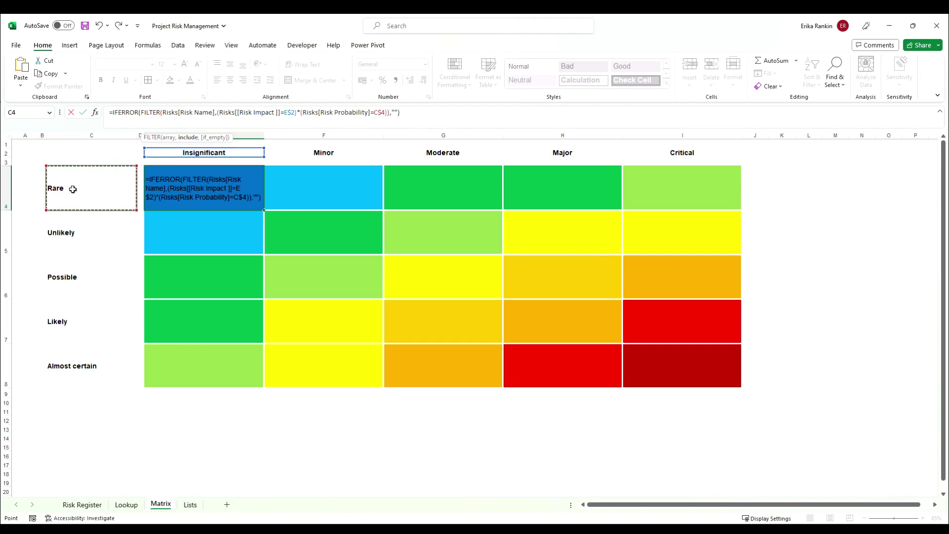
{"action": "key", "text": "F4"}
{"action": "key", "text": "Return"}
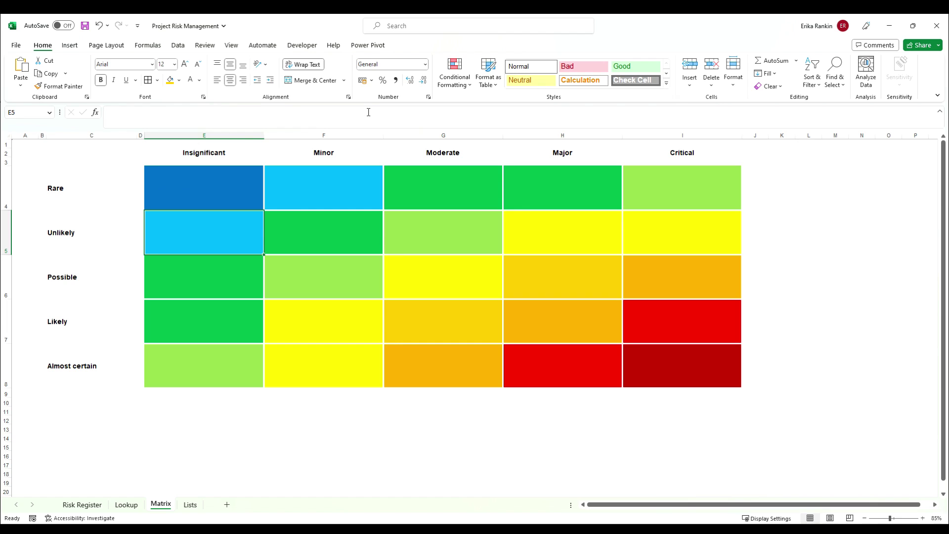
{"action": "left_click", "coordinate": [208, 182]}
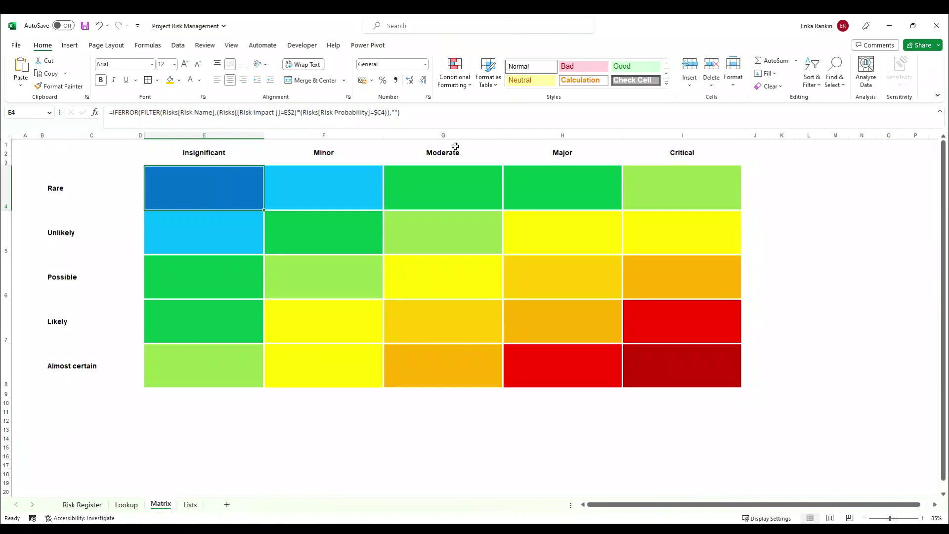
Set E4's IFERROR fallback text to "No Risks"
{"action": "left_click", "coordinate": [397, 113]}
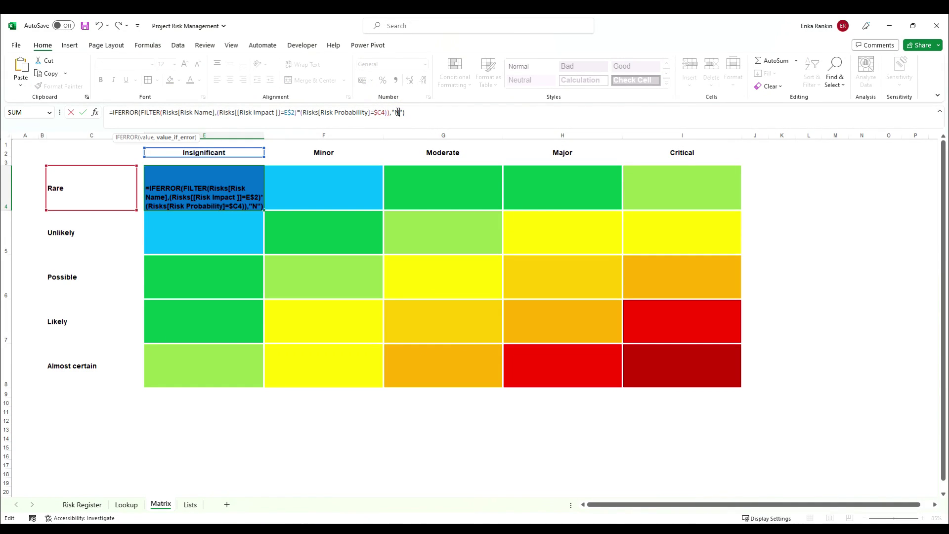
{"action": "type", "text": "No Risk"}
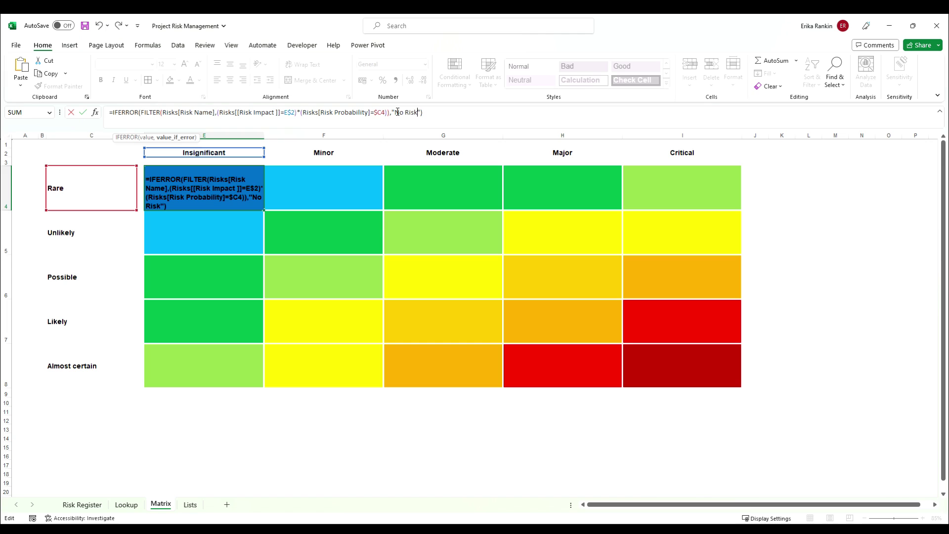
{"action": "key", "text": "Return"}
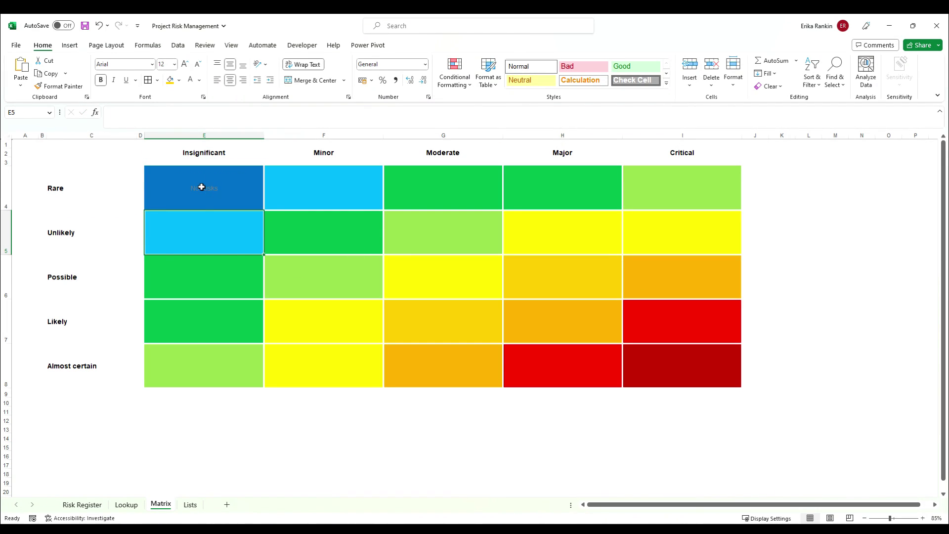
{"action": "left_click", "coordinate": [246, 196]}
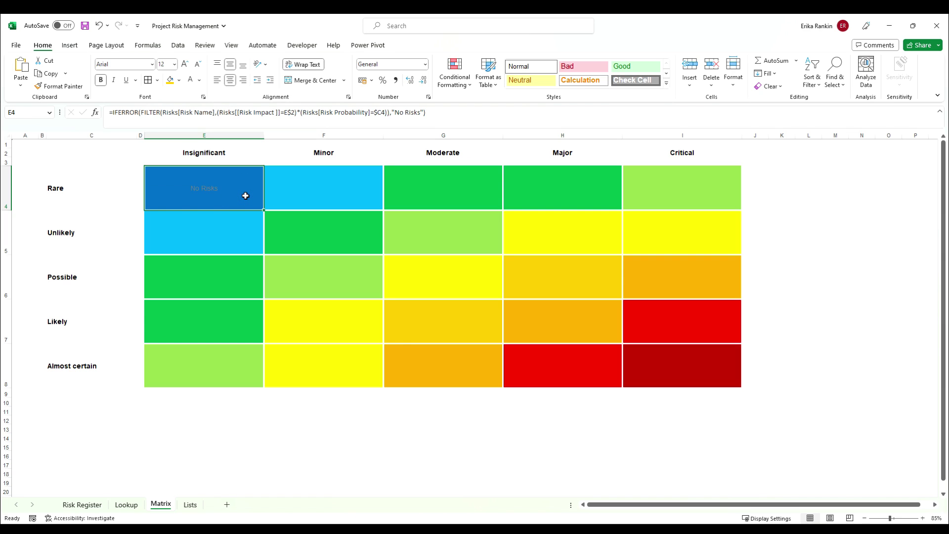
Paste E4's formula as formulas only into E5 and E6:E8, keeping the cell colours
{"action": "key", "text": "ctrl+c"}
{"action": "key", "text": "Down"}
{"action": "key", "text": "ctrl+alt+v"}
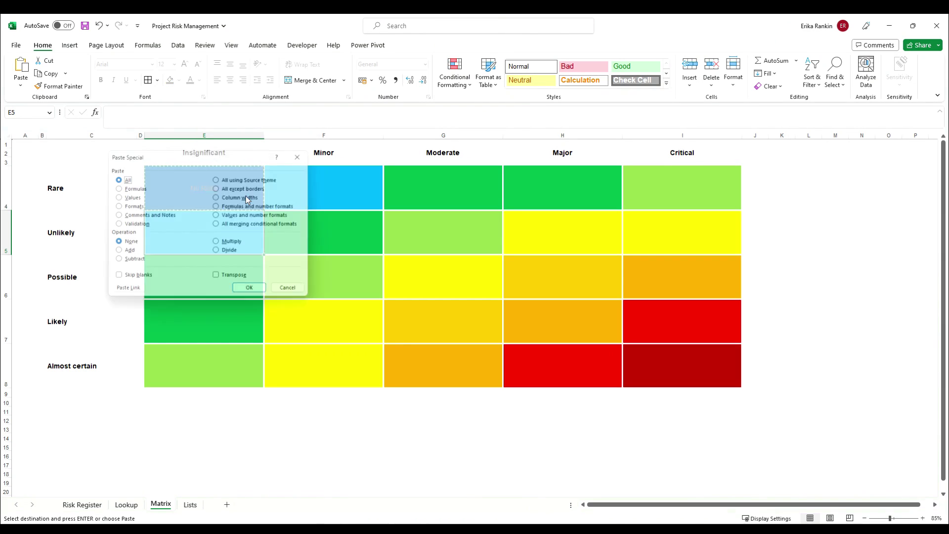
{"action": "key", "text": "Down"}
{"action": "key", "text": "Down"}
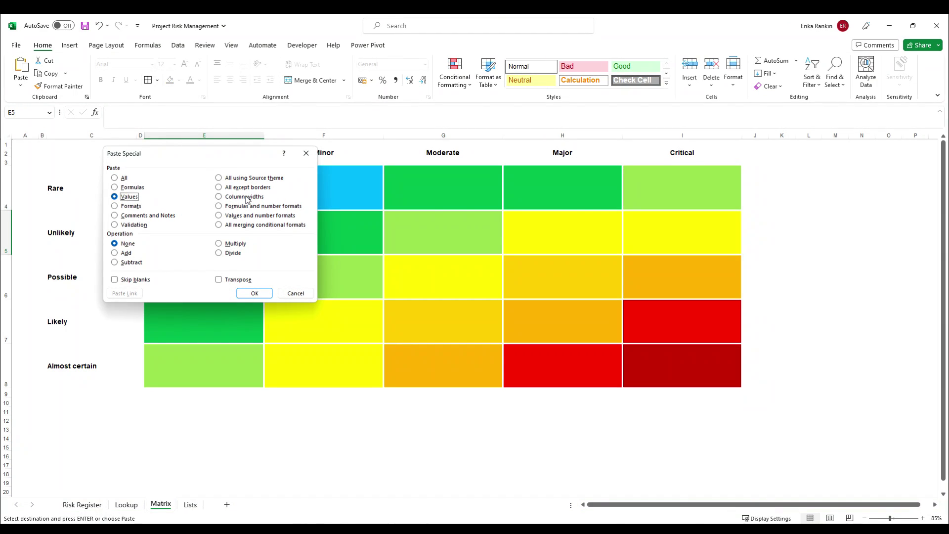
{"action": "key", "text": "Up"}
{"action": "key", "text": "Return"}
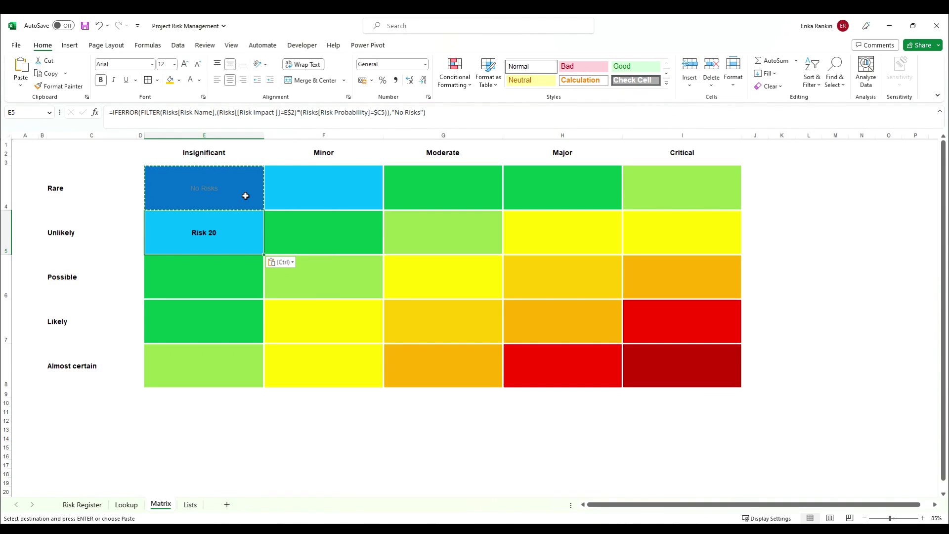
{"action": "key", "text": "Down"}
{"action": "key", "text": "shift+Down"}
{"action": "key", "text": "shift+Down"}
{"action": "key", "text": "ctrl+alt+v"}
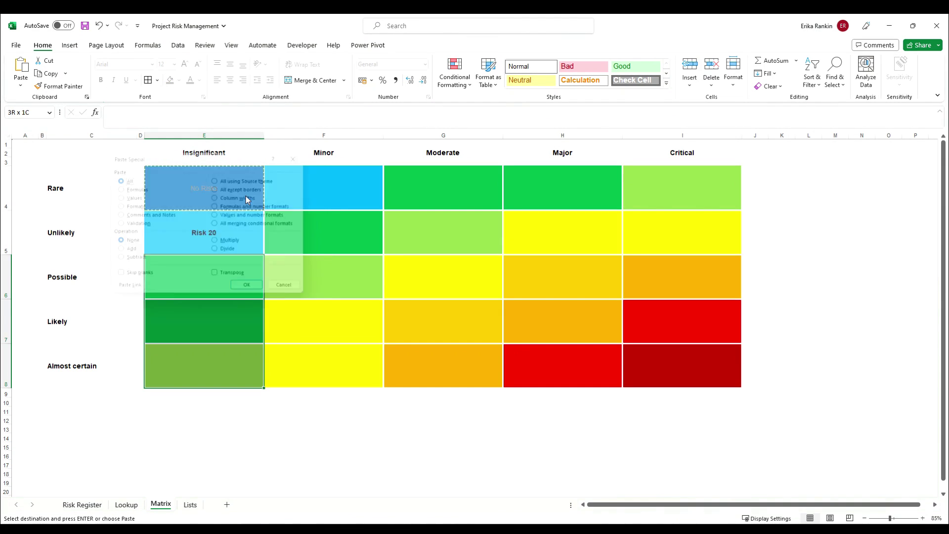
{"action": "key", "text": "Down"}
{"action": "key", "text": "Down"}
{"action": "key", "text": "Up"}
{"action": "key", "text": "Return"}
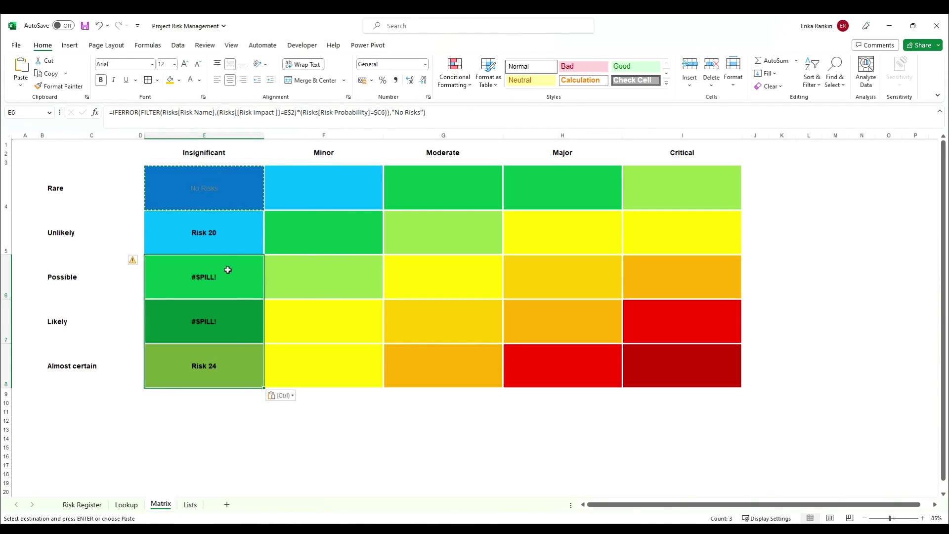
Clear E7:E8 so E6's FILTER spills Risk 3, 8 and 18, then compare E4 and E6 formulas
{"action": "left_click_drag", "start_coordinate": [211, 319], "coordinate": [219, 362]}
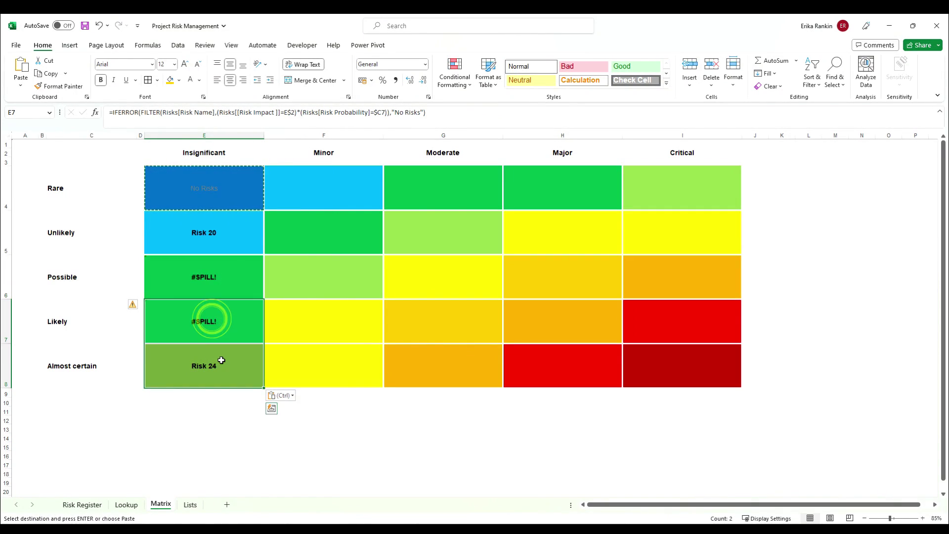
{"action": "key", "text": "Return"}
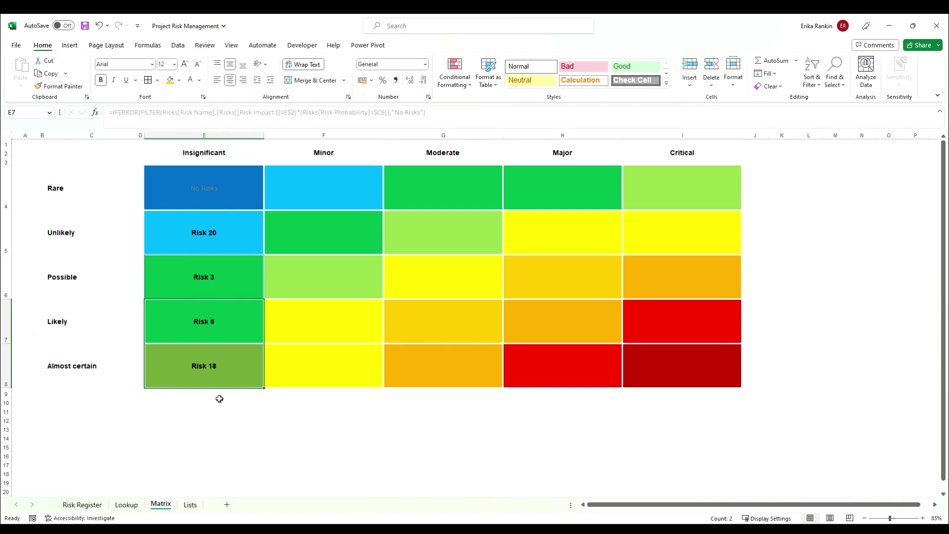
{"action": "left_click", "coordinate": [210, 291]}
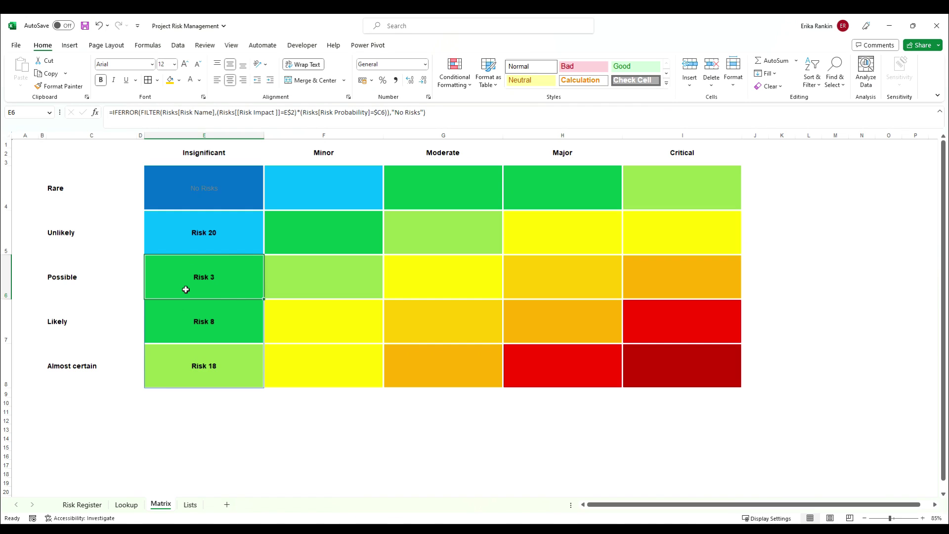
{"action": "left_click", "coordinate": [218, 178]}
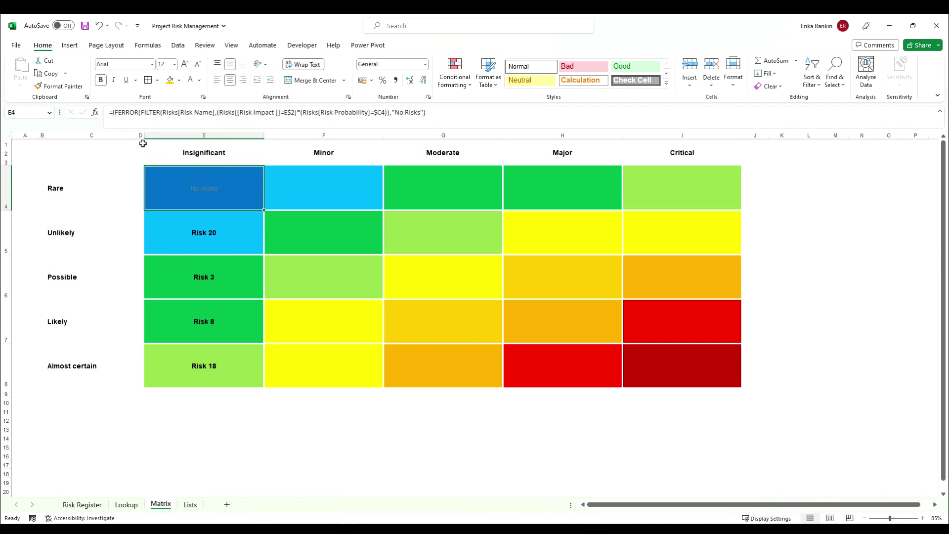
{"action": "left_click", "coordinate": [213, 287]}
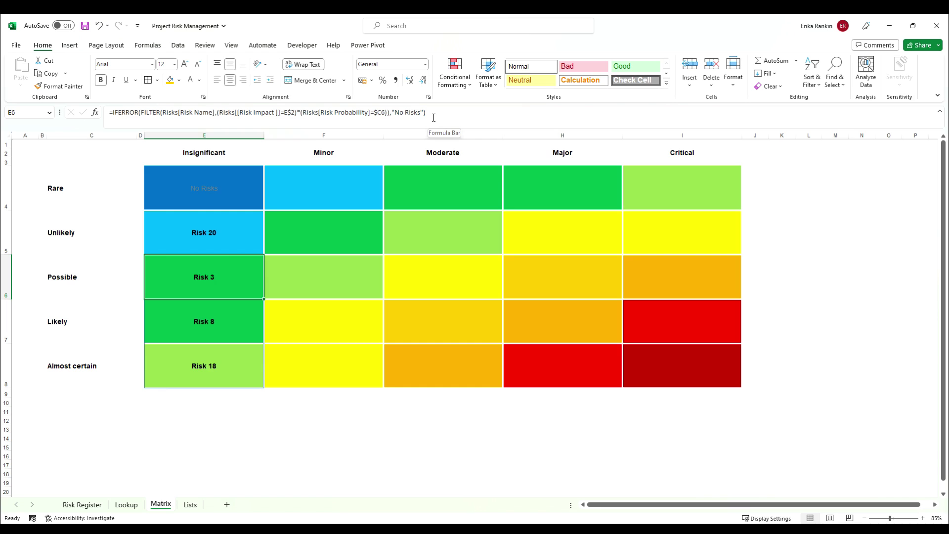
{"action": "left_click_drag", "start_coordinate": [433, 115], "coordinate": [113, 112]}
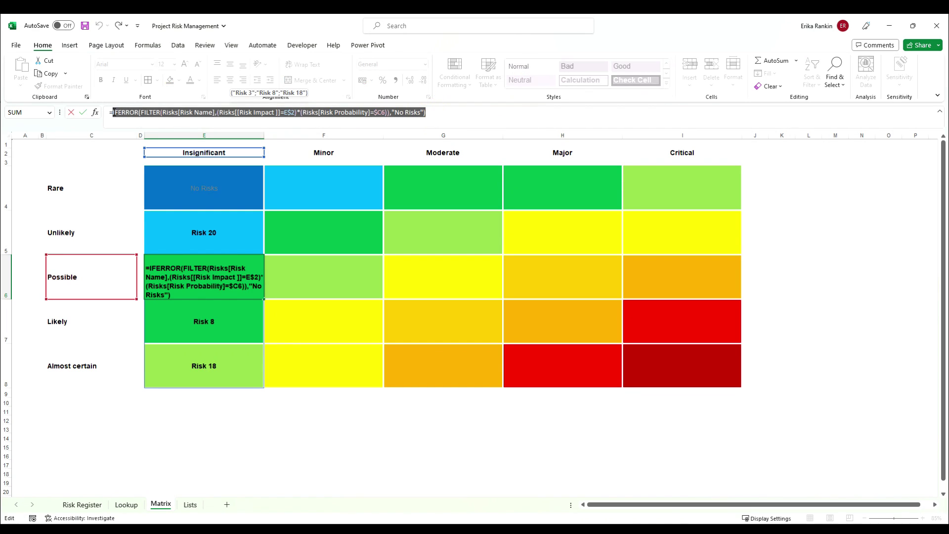
Rewrite E6 as TEXTJOIN with a line-break delimiter, FALSE, and the IFERROR/FILTER formula
{"action": "key", "text": "BackSpace"}
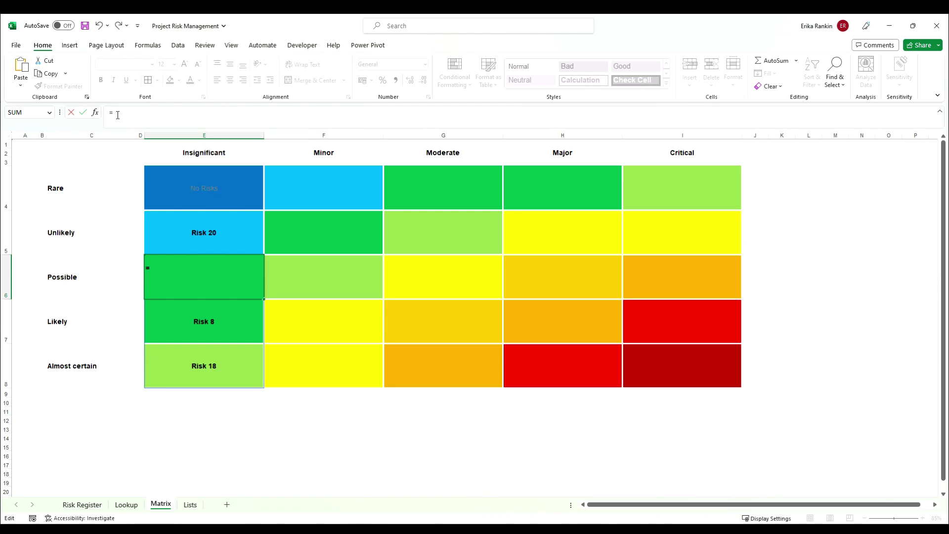
{"action": "type", "text": "textj"}
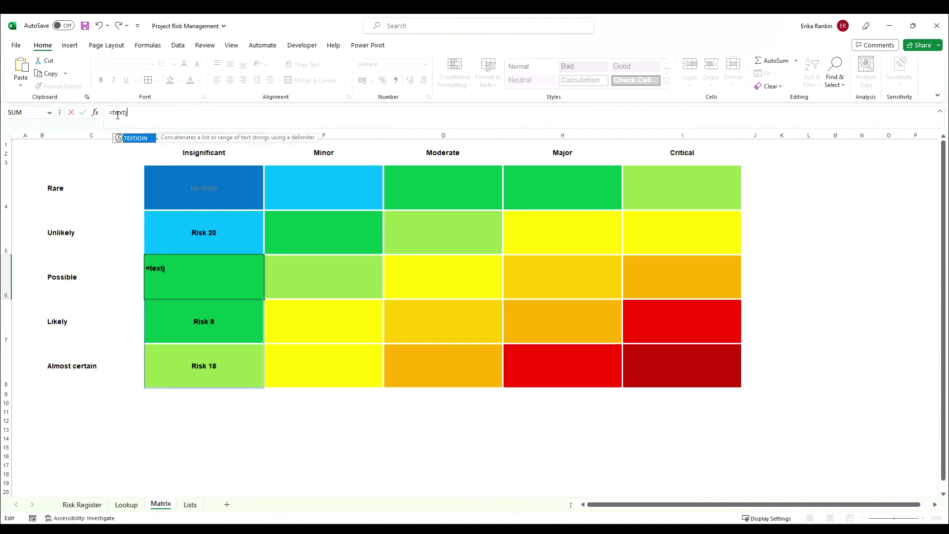
{"action": "key", "text": "Tab"}
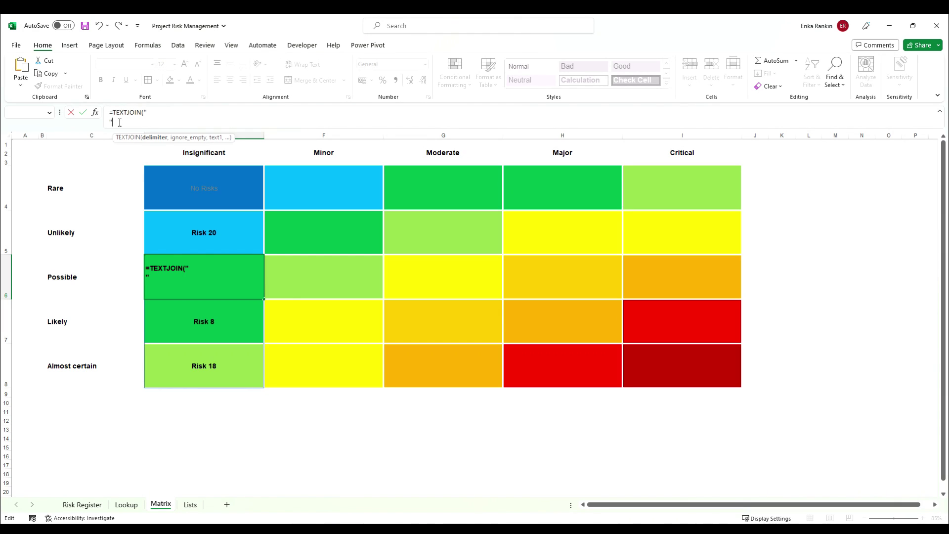
{"action": "type", "text": ","}
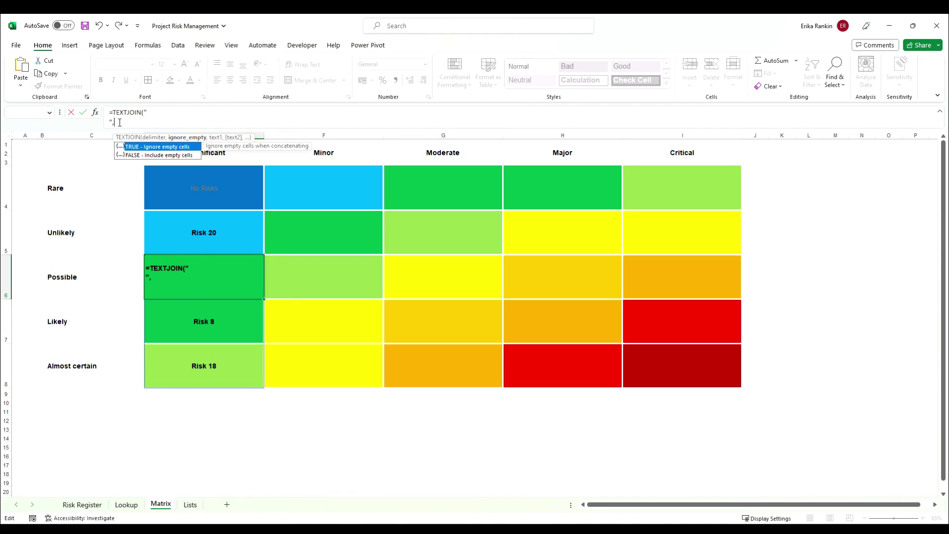
{"action": "double_click", "coordinate": [150, 147]}
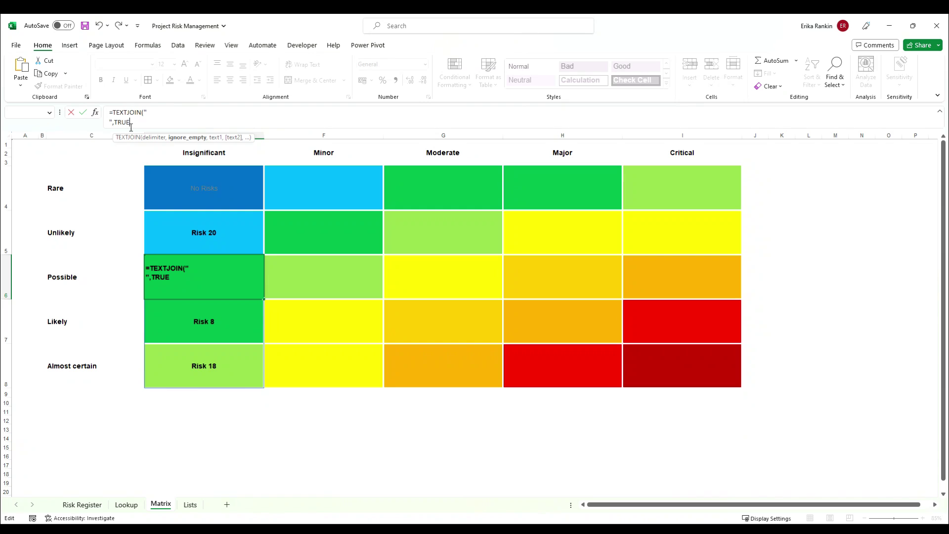
{"action": "type", "text": ","}
{"action": "key", "text": "BackSpace"}
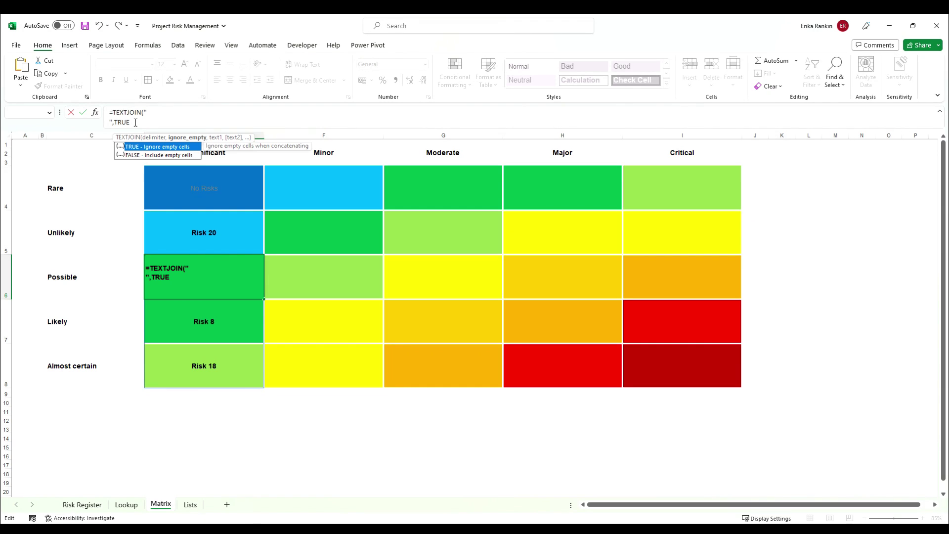
{"action": "double_click", "coordinate": [141, 155]}
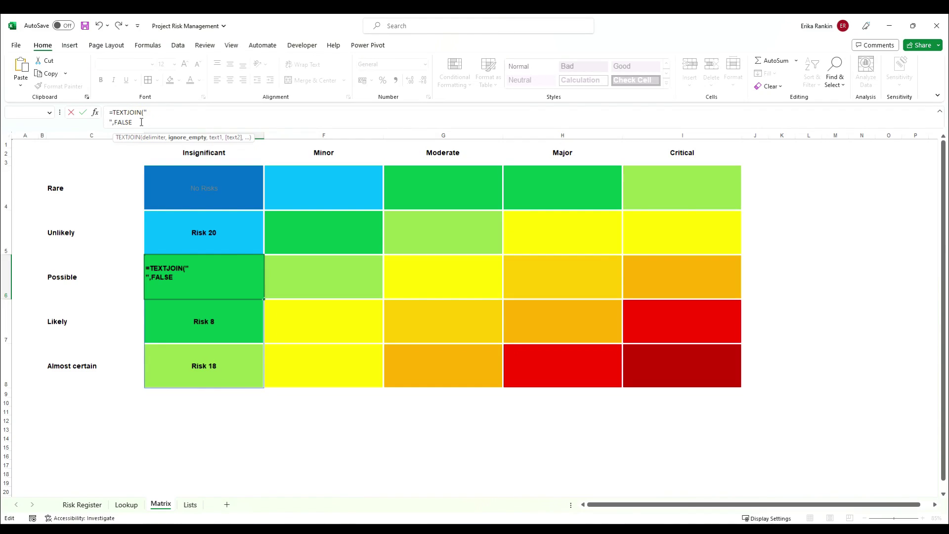
{"action": "type", "text": ","}
{"action": "key", "text": "ctrl+v"}
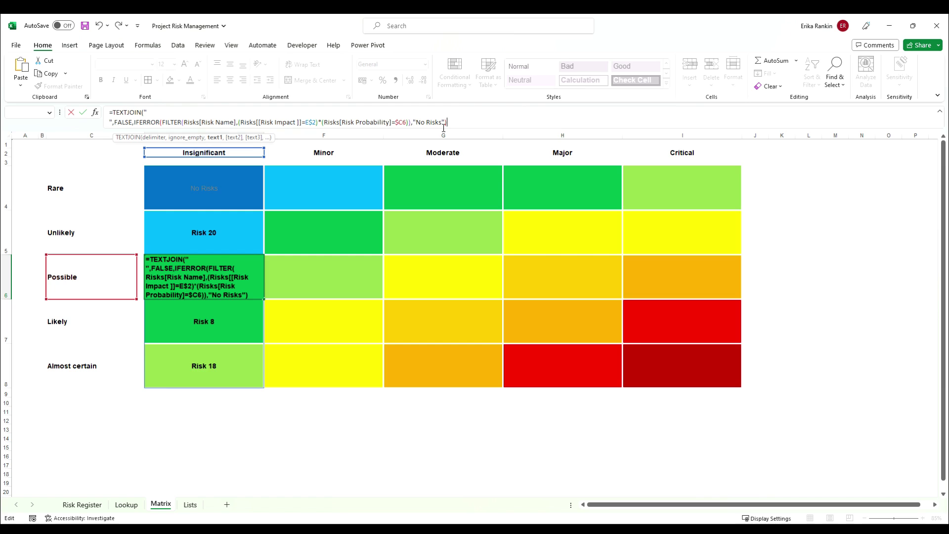
{"action": "type", "text": ")"}
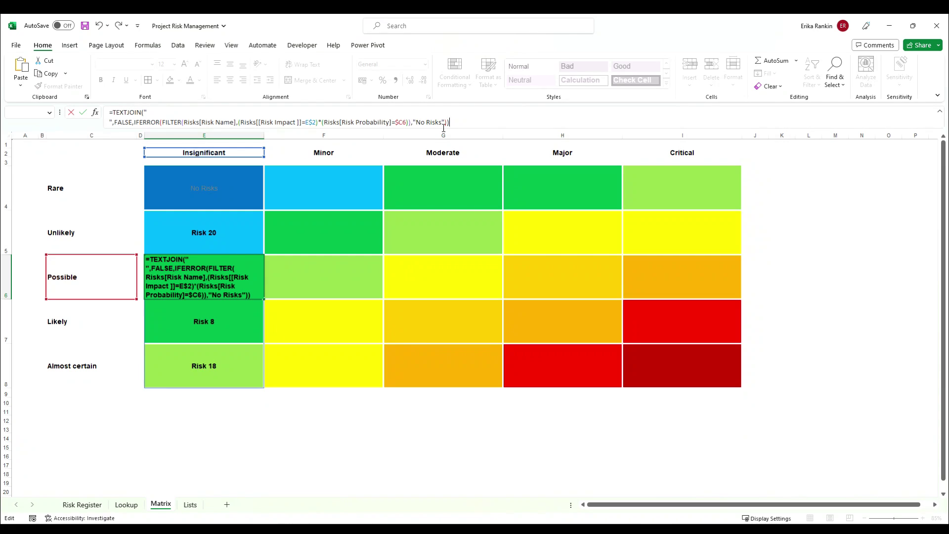
{"action": "key", "text": "Return"}
Paste E6's TEXTJOIN formula as formulas only across the matrix E4:I8, then reselect the matrix
{"action": "left_click", "coordinate": [152, 273]}
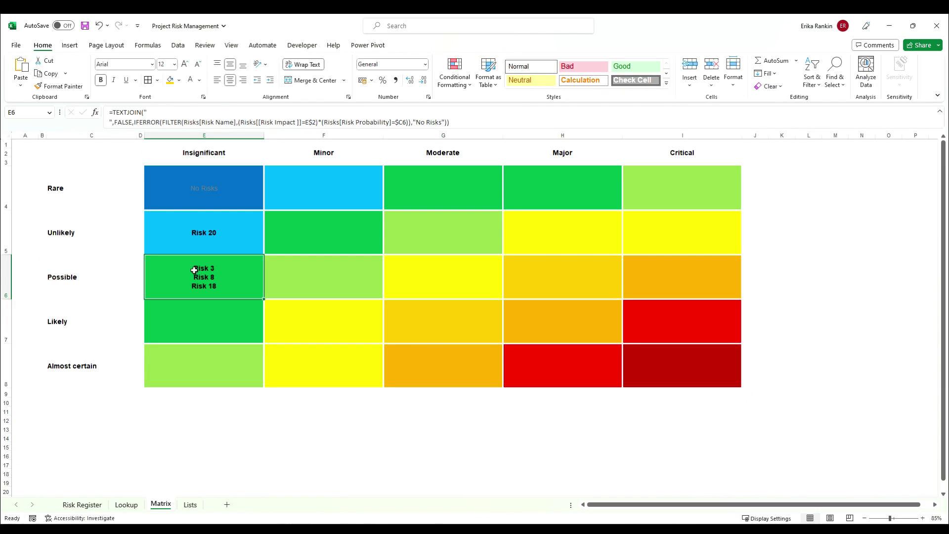
{"action": "key", "text": "ctrl+c"}
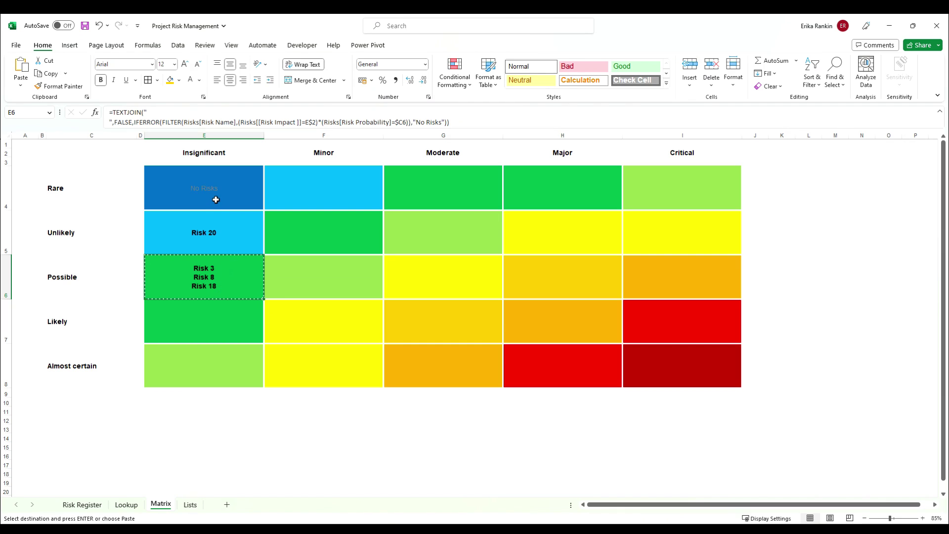
{"action": "left_click_drag", "start_coordinate": [218, 193], "coordinate": [703, 374]}
{"action": "key", "text": "ctrl+alt+v"}
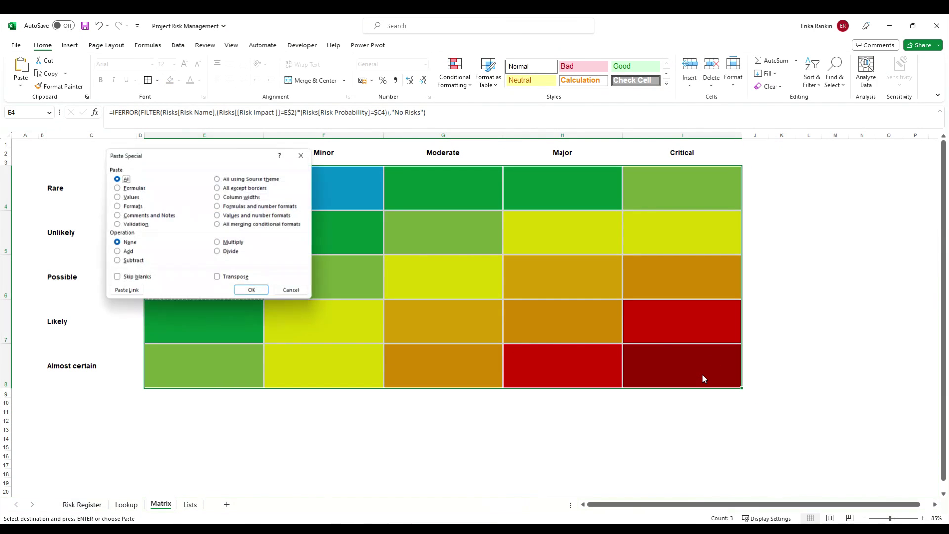
{"action": "key", "text": "f"}
{"action": "key", "text": "Return"}
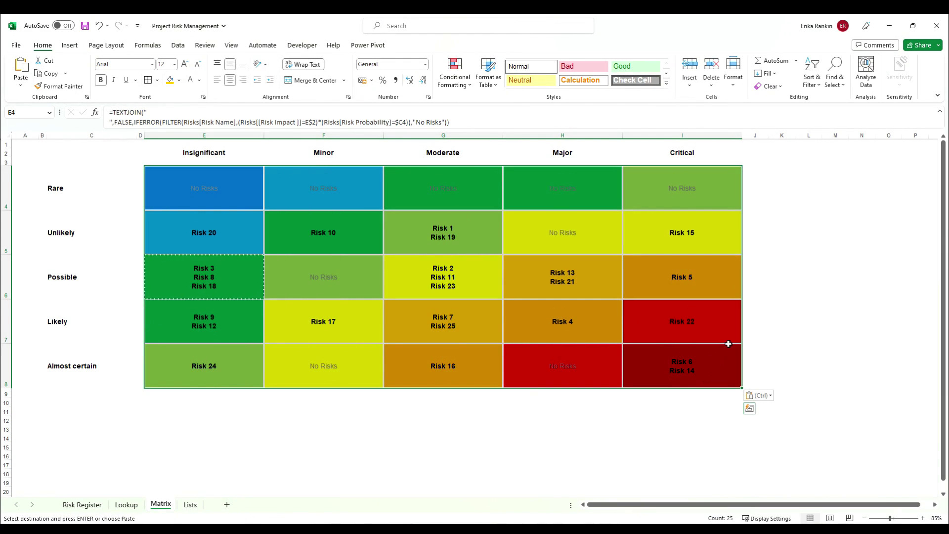
{"action": "left_click", "coordinate": [346, 428]}
{"action": "left_click", "coordinate": [190, 180]}
{"action": "key", "text": "ctrl+a"}
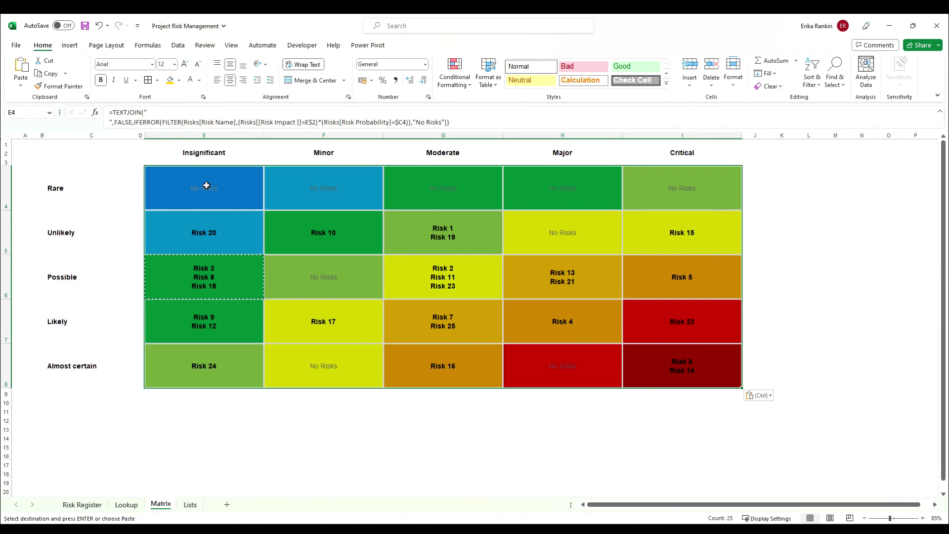
Apply the "No risks" gray-text conditional formatting rule to $E$4:$I$8, then check G5
{"action": "left_click", "coordinate": [333, 192]}
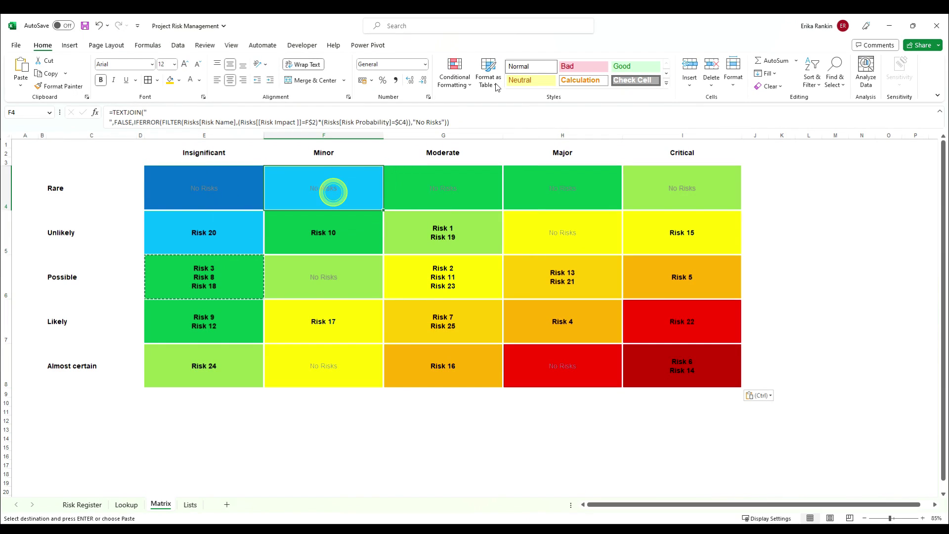
{"action": "left_click", "coordinate": [455, 74]}
{"action": "left_click", "coordinate": [477, 248]}
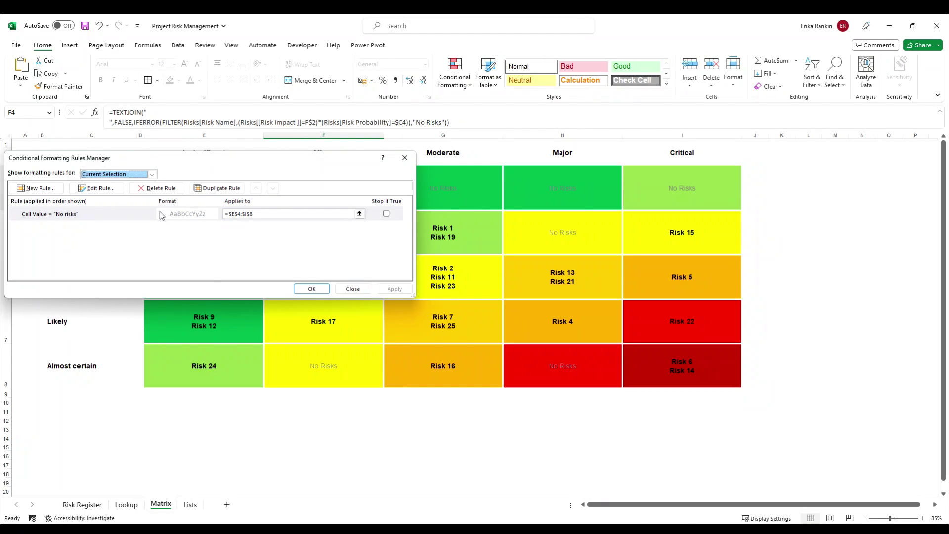
{"action": "left_click", "coordinate": [312, 291]}
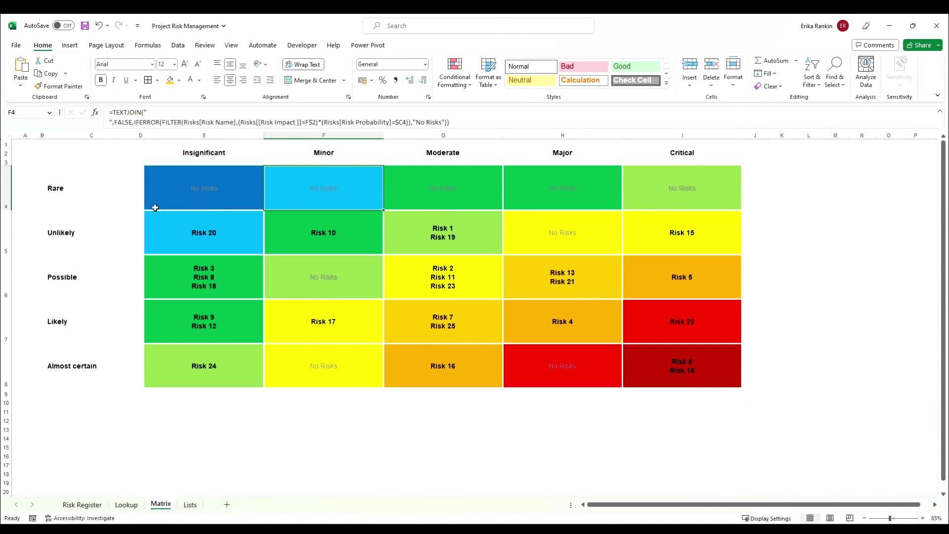
{"action": "left_click", "coordinate": [438, 232]}
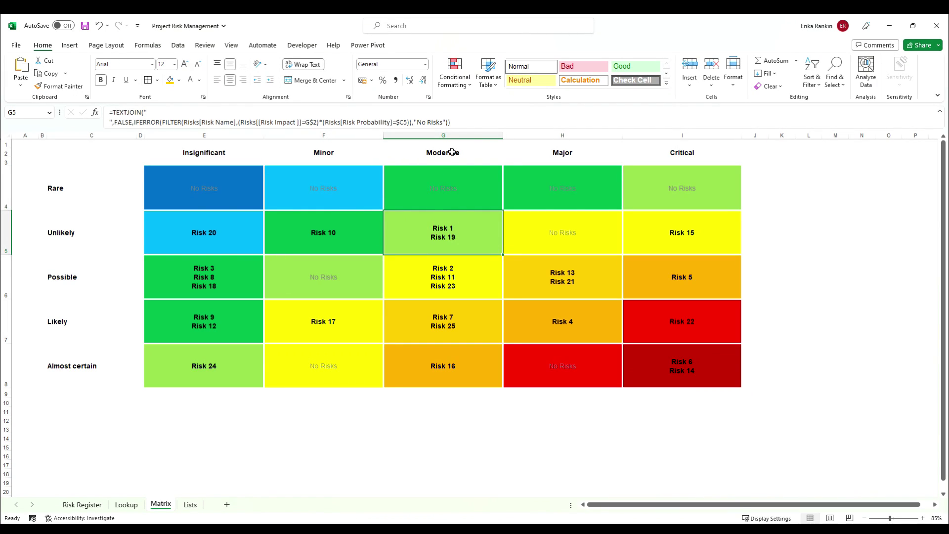
Set Risk 1's impact to Minor in the Risk Register and recheck the Matrix
{"action": "left_click", "coordinate": [82, 505]}
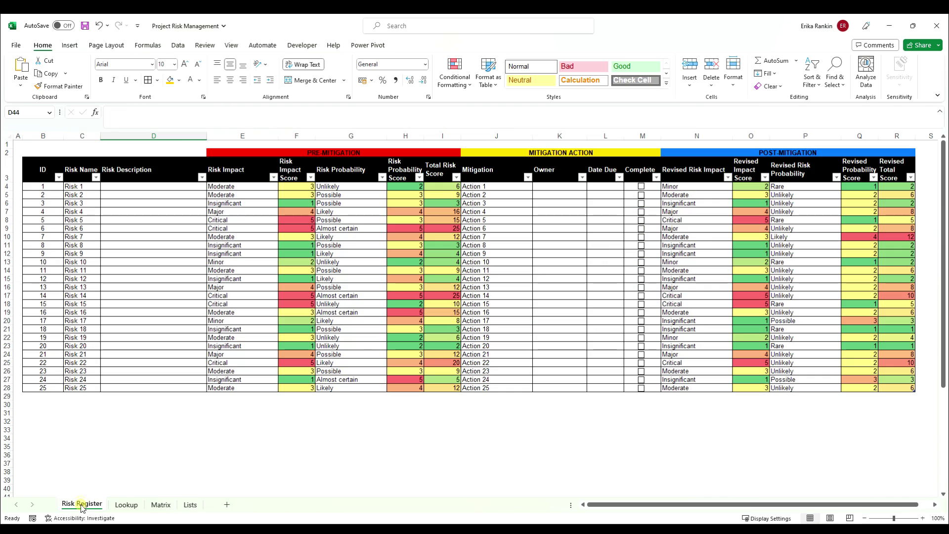
{"action": "left_click", "coordinate": [228, 187]}
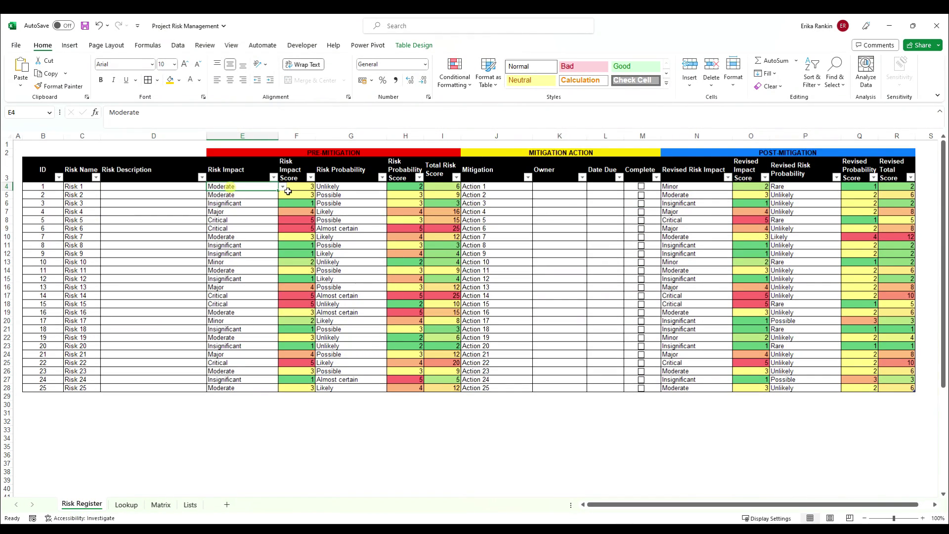
{"action": "left_click", "coordinate": [282, 187]}
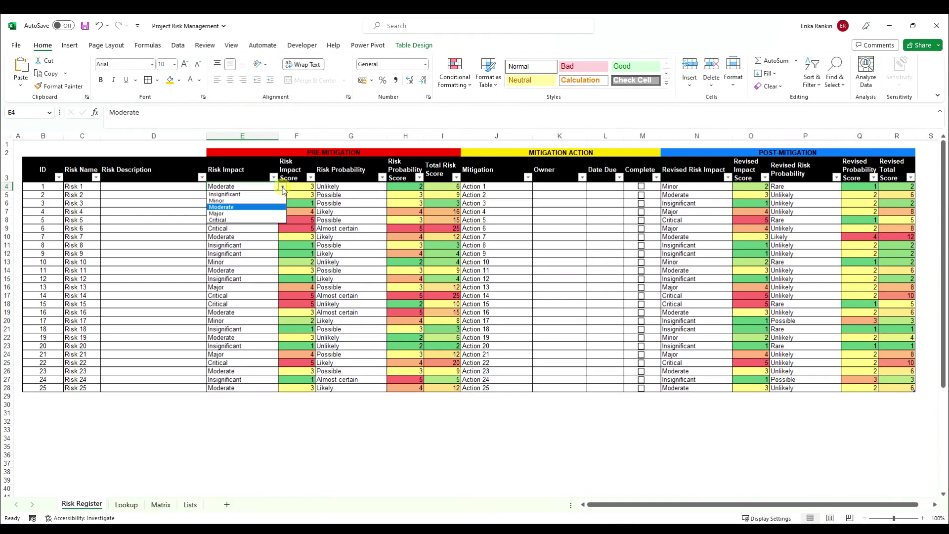
{"action": "left_click", "coordinate": [251, 200]}
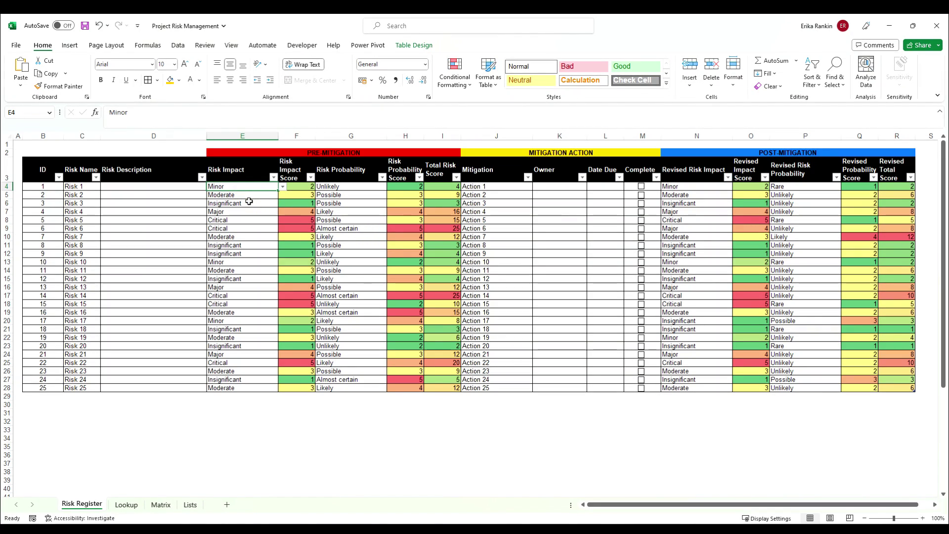
{"action": "left_click", "coordinate": [158, 505]}
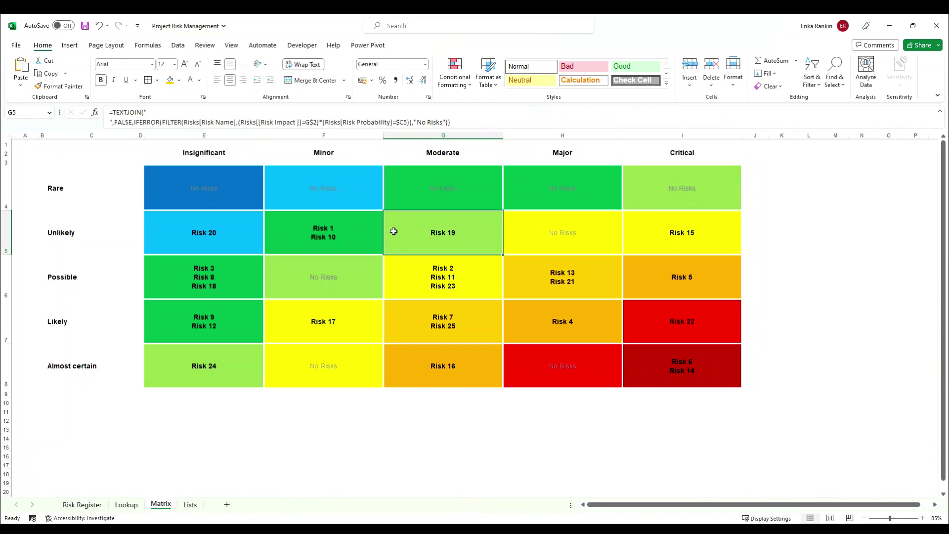